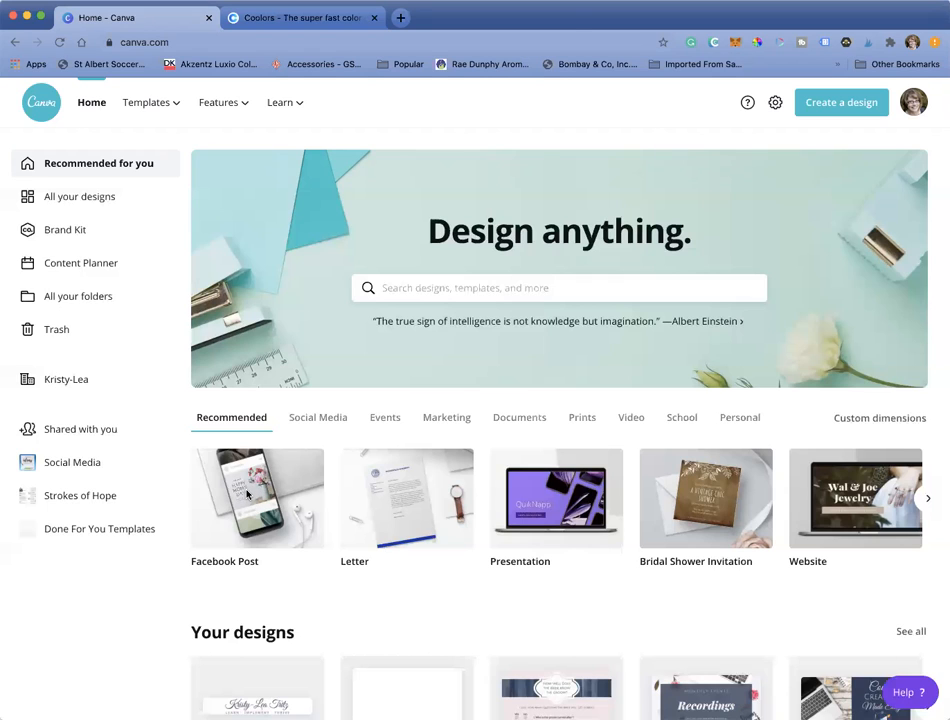
- Create a new Facebook Post design and apply the Yard Sale template from the Sale Facebook Post group
click(248, 493)
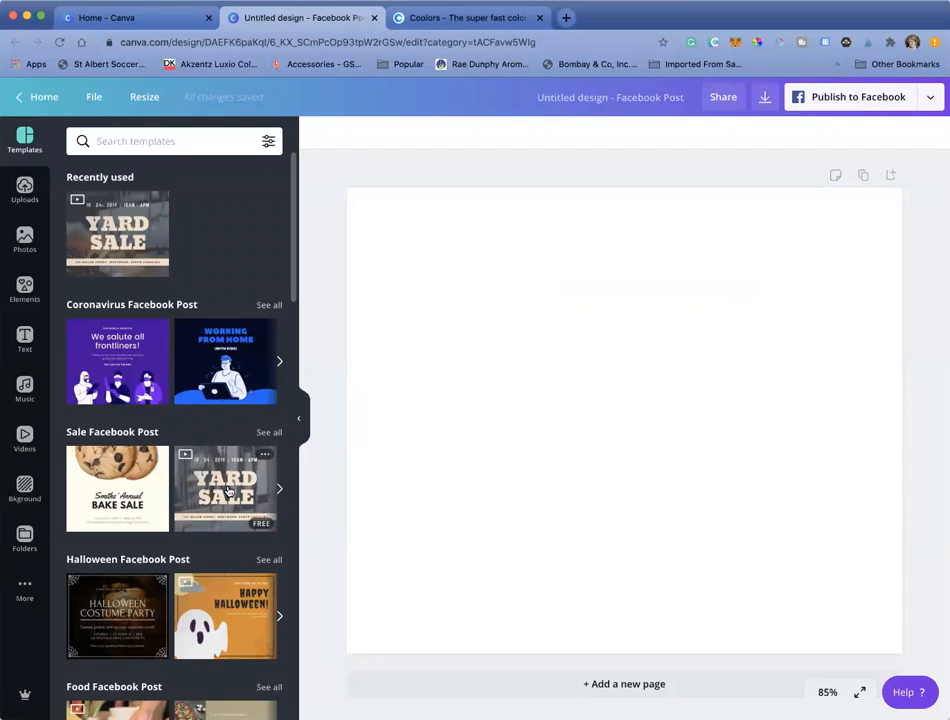
click(228, 490)
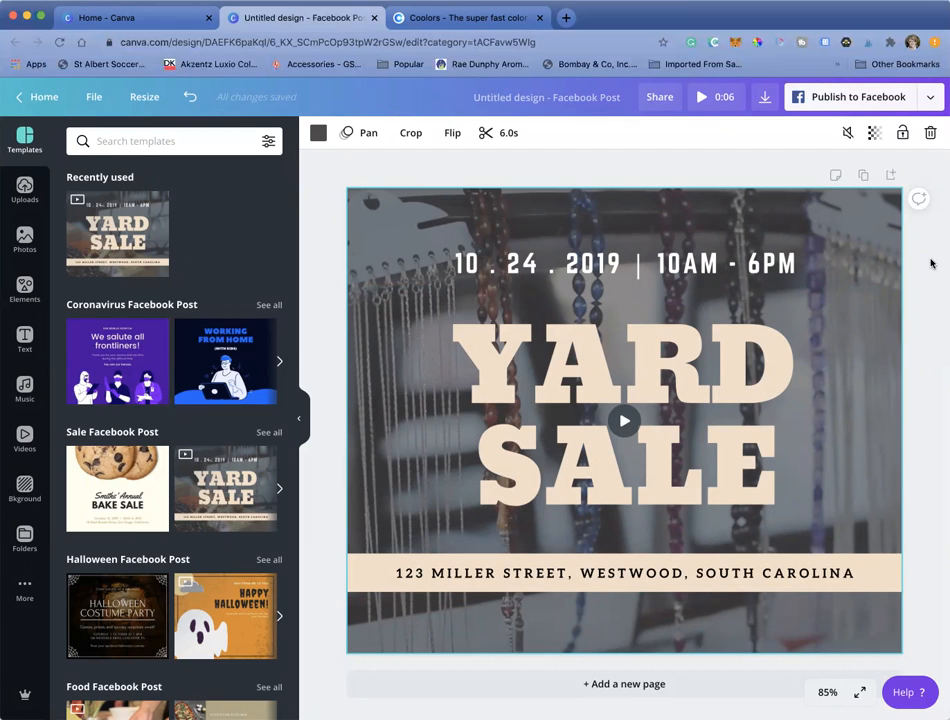
- Switch to Coolors, open the trending black, navy, orange, grey and white palette in the generator, and copy its orange hex code FCA311
click(444, 19)
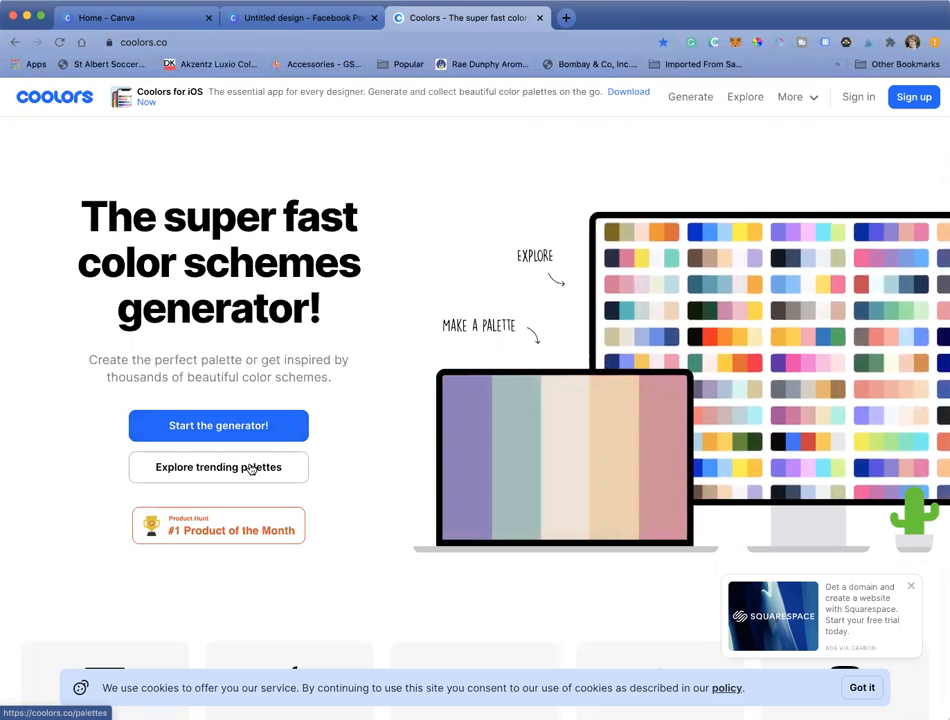
click(250, 469)
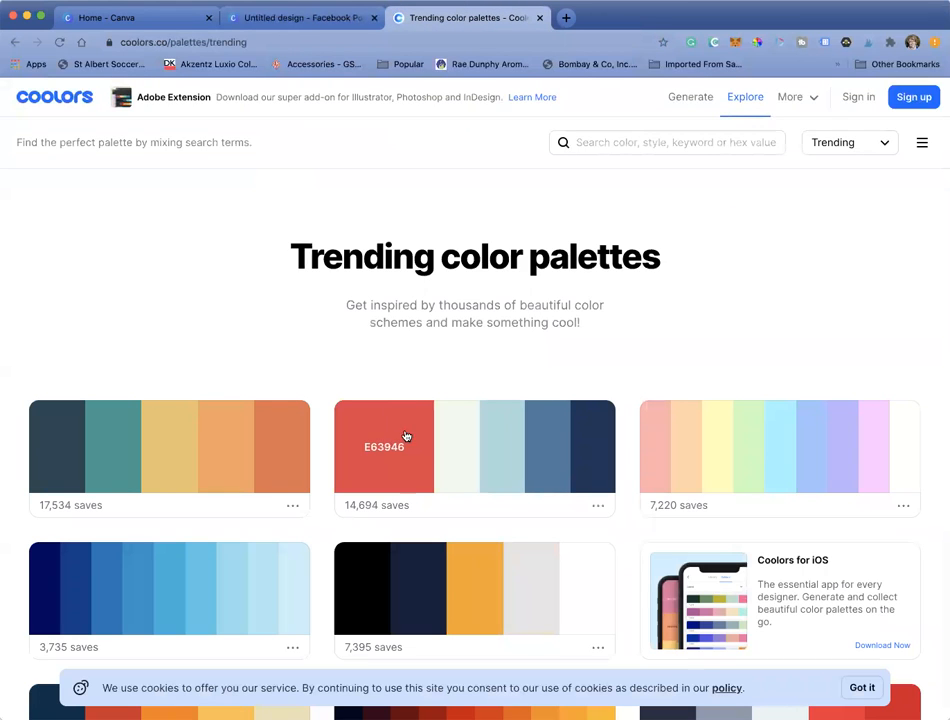
scroll(621, 471, down, 3)
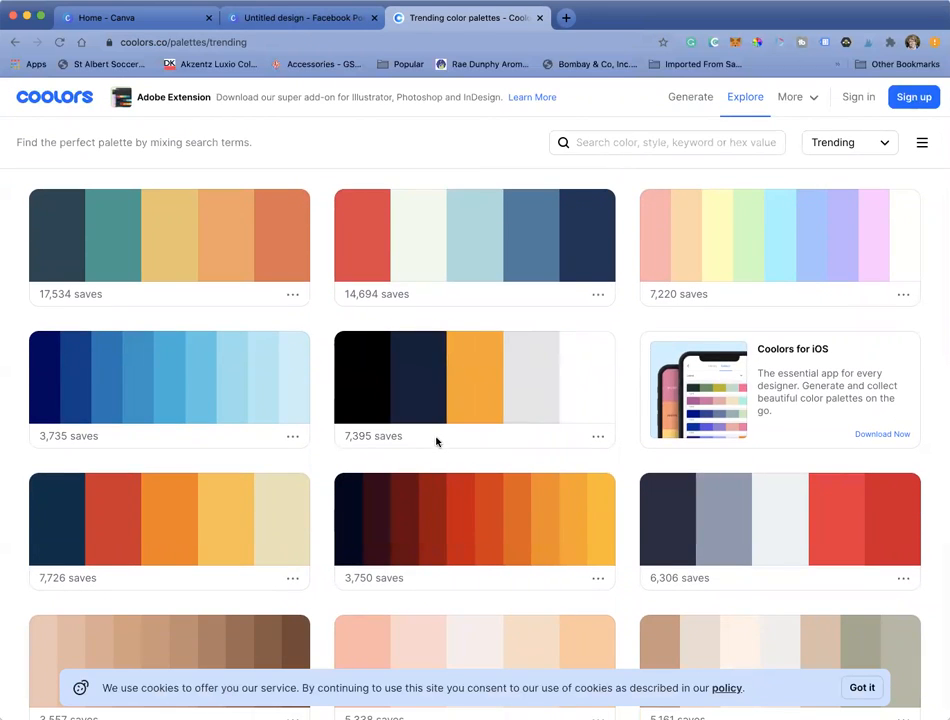
click(600, 437)
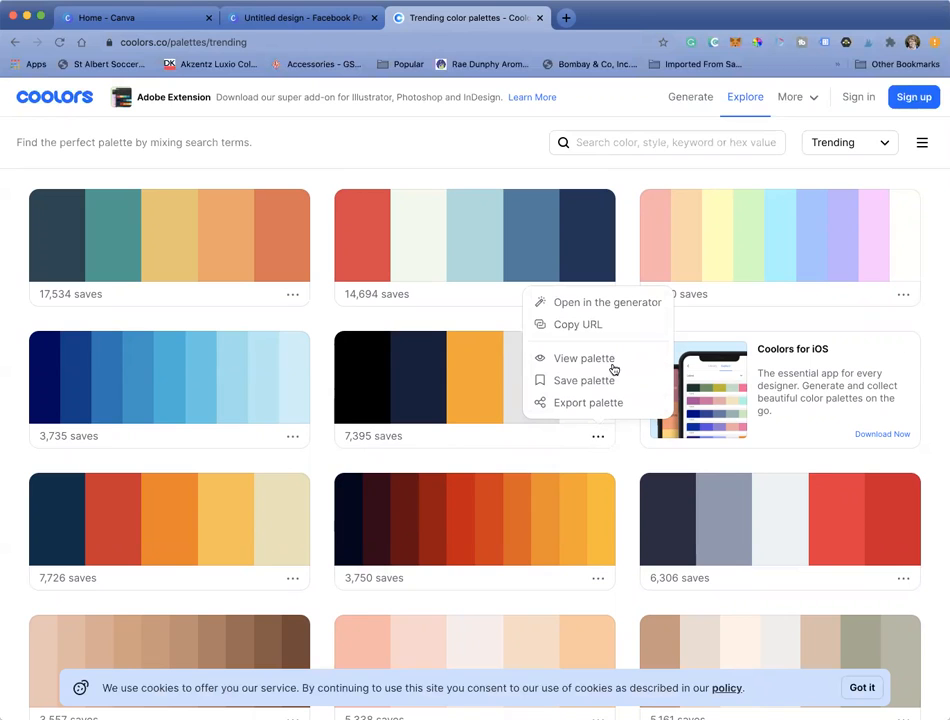
click(612, 307)
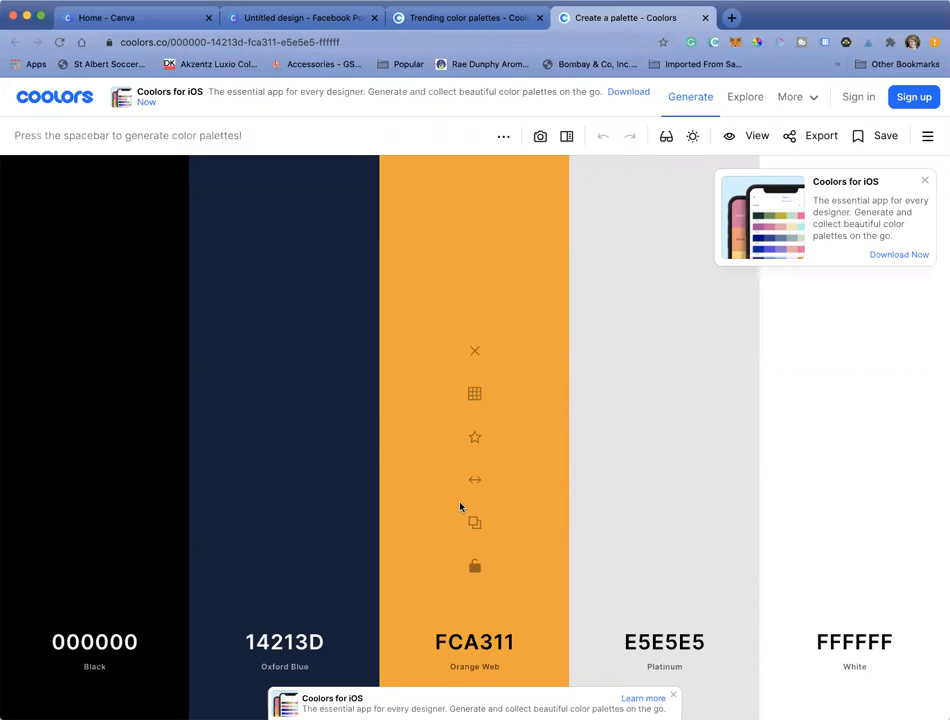
click(487, 645)
key(super+c)
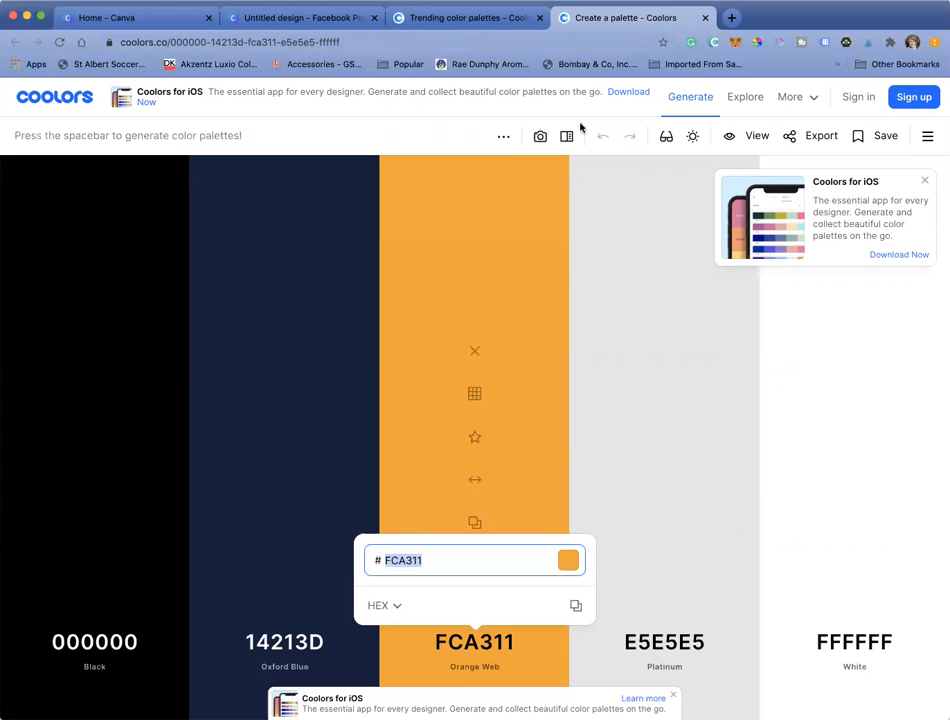
- Return to the Canva design and recolor the YARD SALE heading with the copied hex color FCA311
click(307, 17)
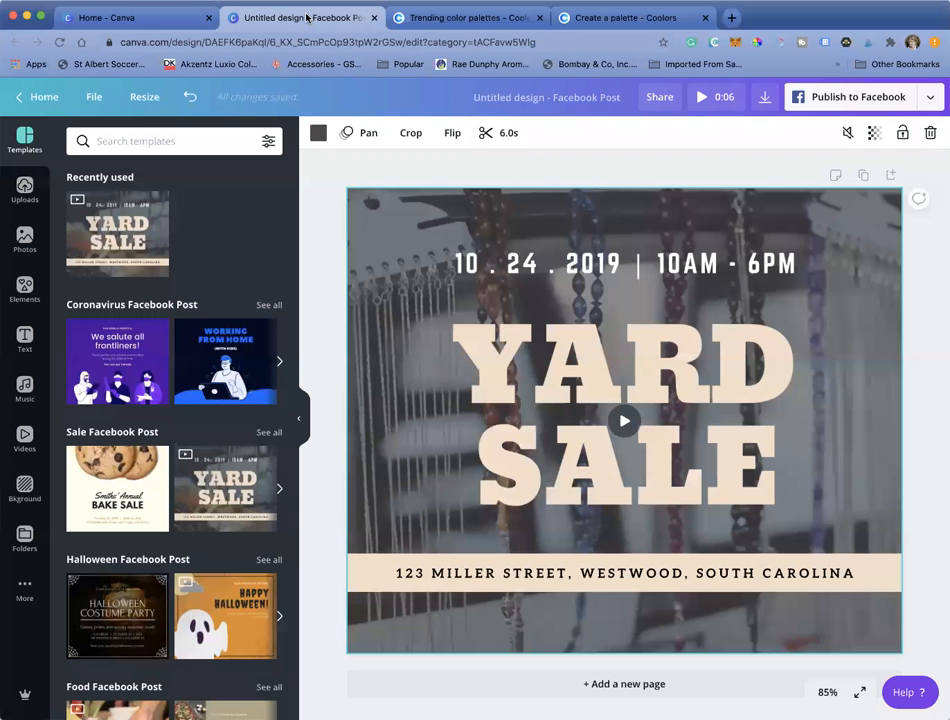
click(506, 372)
click(503, 374)
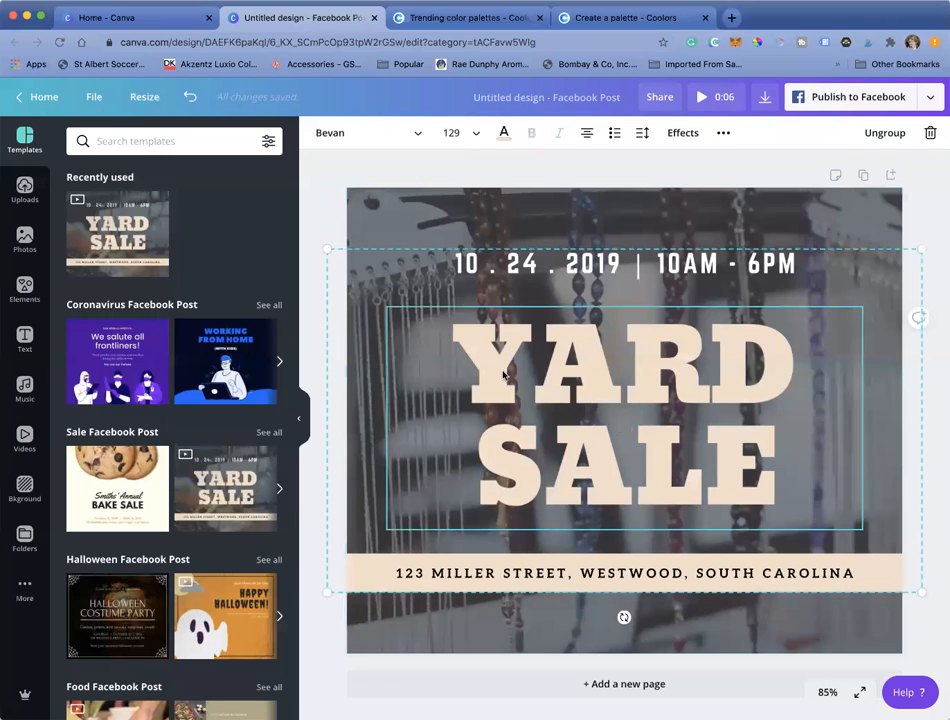
click(505, 134)
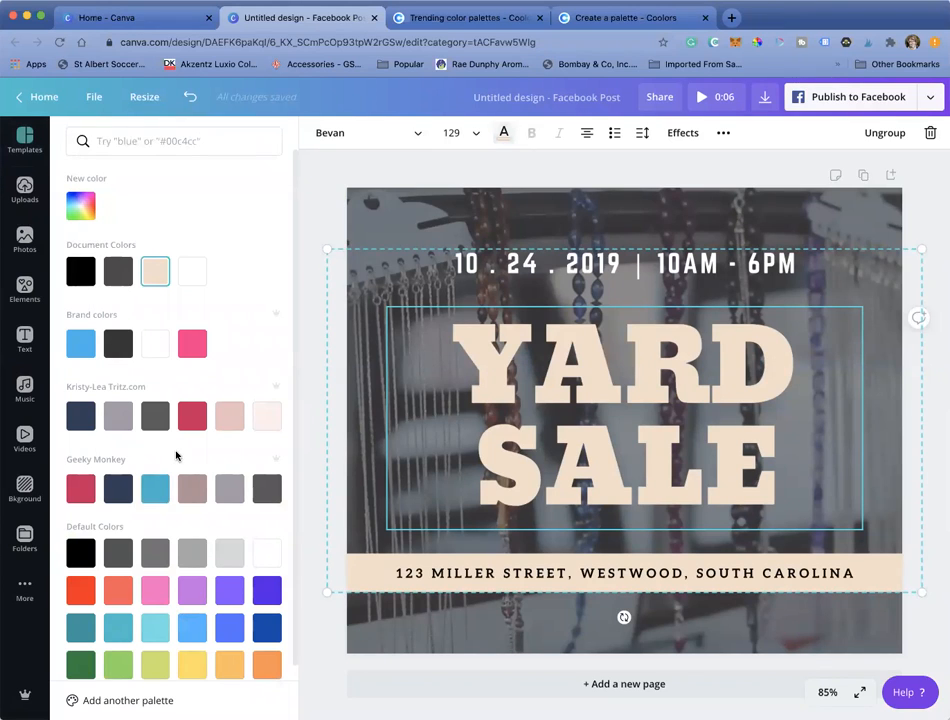
scroll(160, 480, down, 1)
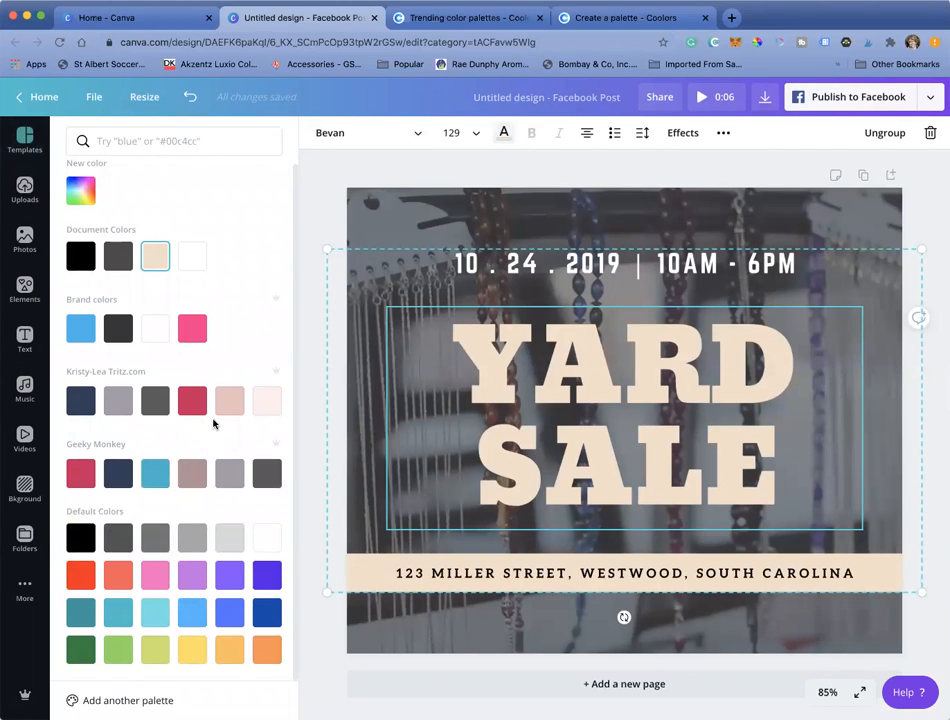
scroll(214, 422, up, 1)
click(130, 141)
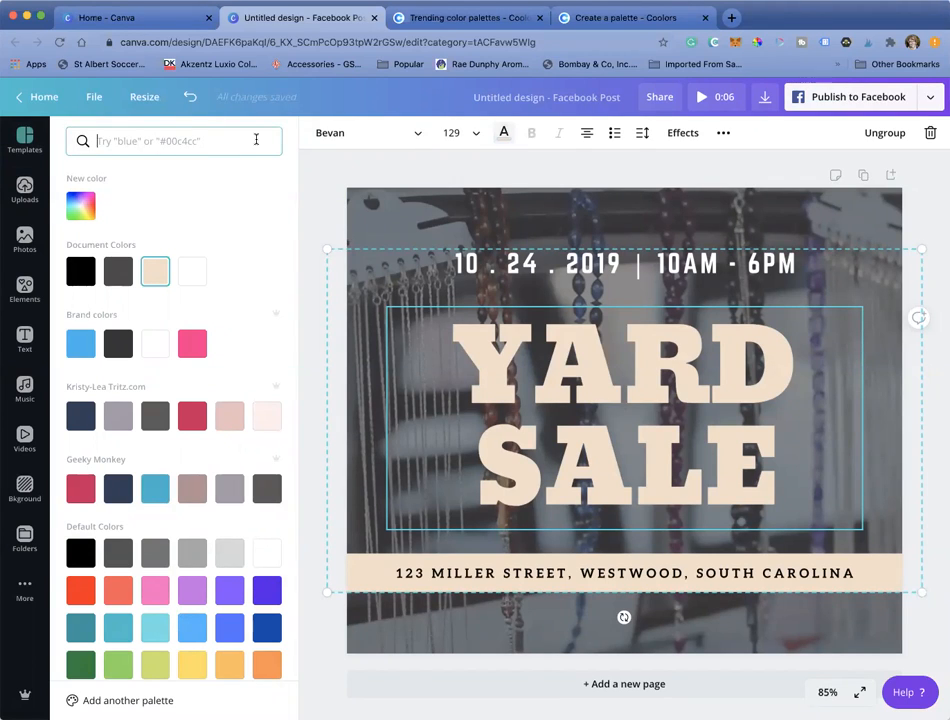
key(super+v)
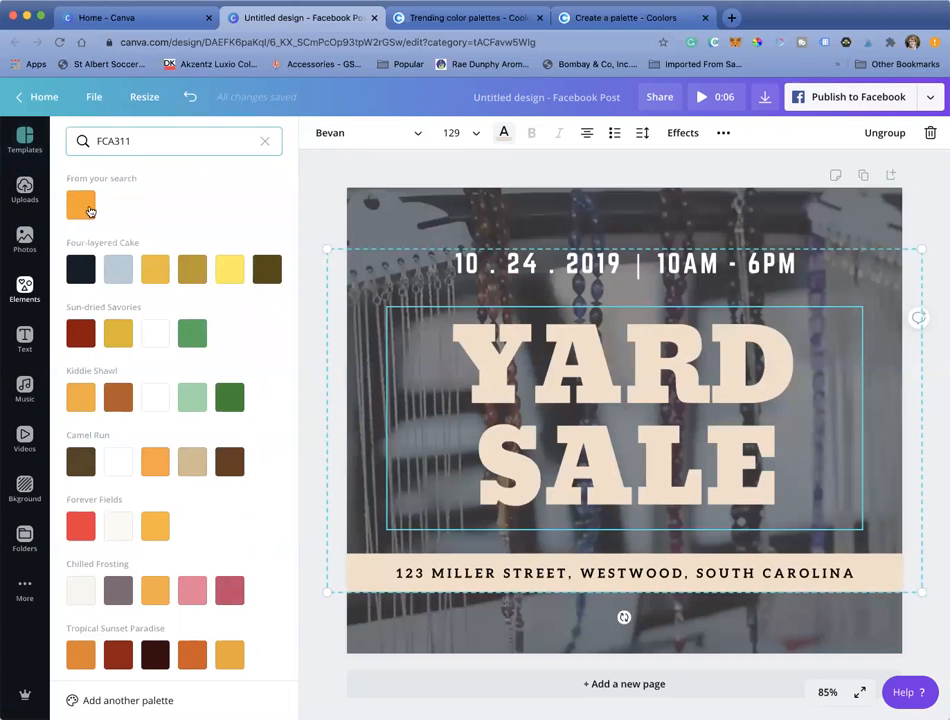
scroll(104, 278, down, 3)
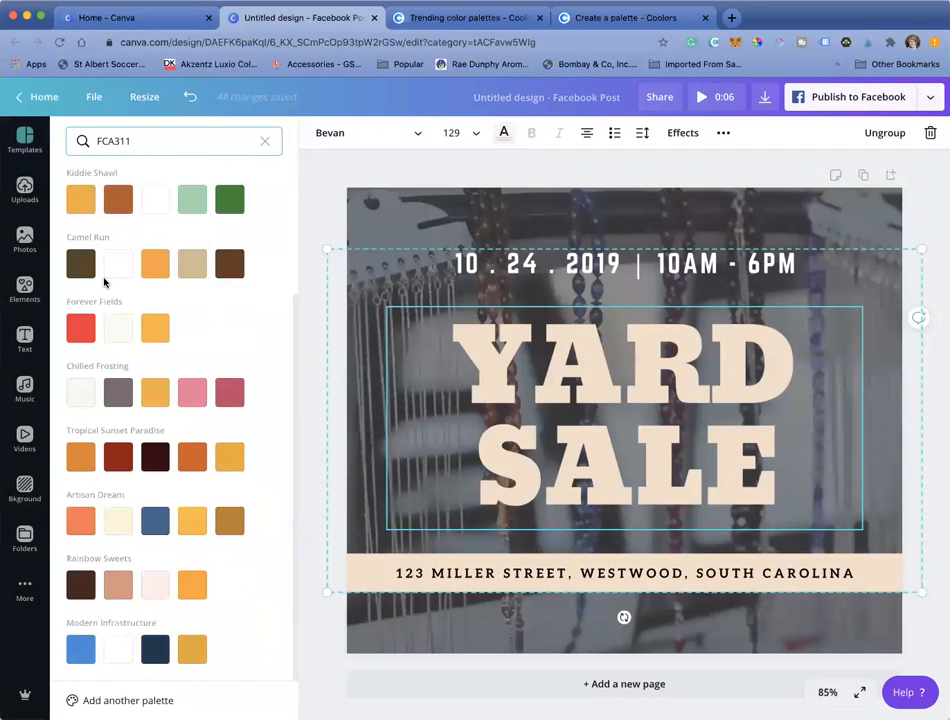
scroll(104, 283, up, 3)
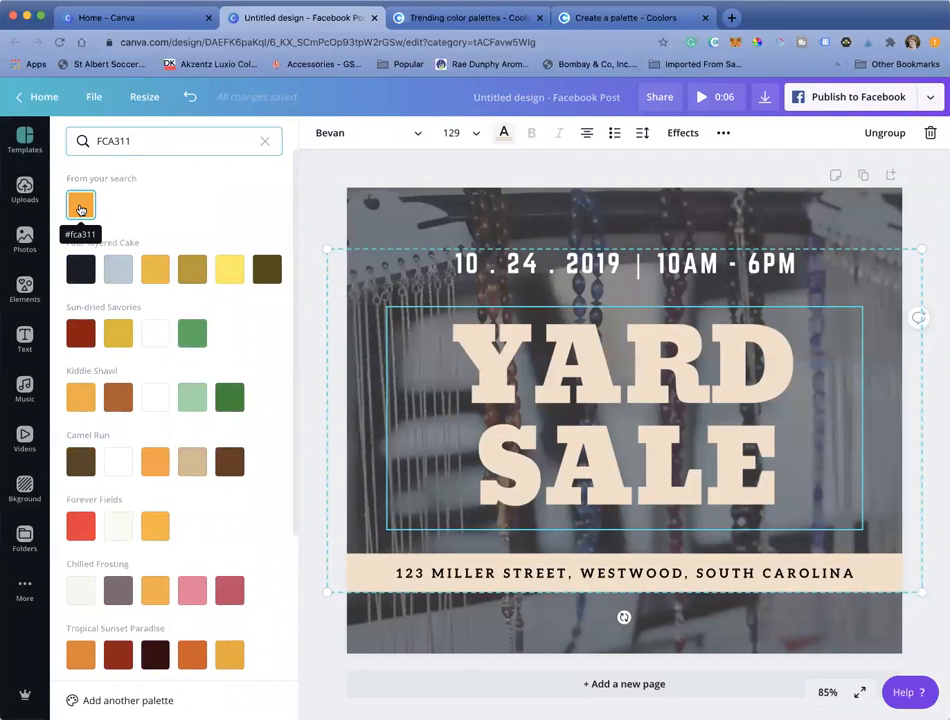
click(80, 209)
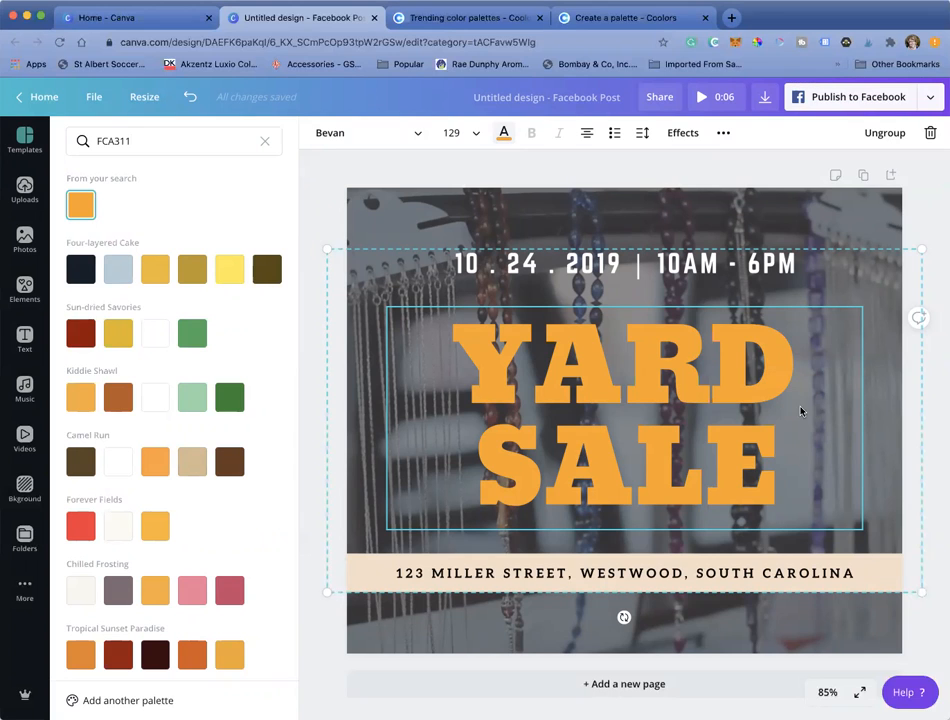
- Recolor the banner behind the address line with the Oxford Blue hex code 14213D copied from the Coolors palette
click(357, 572)
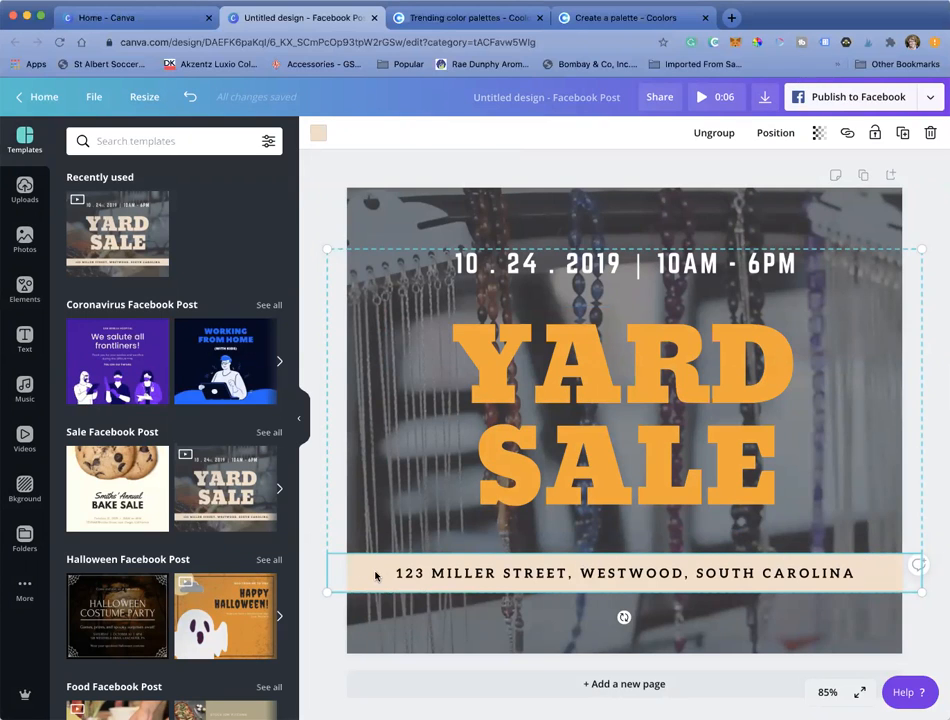
click(318, 136)
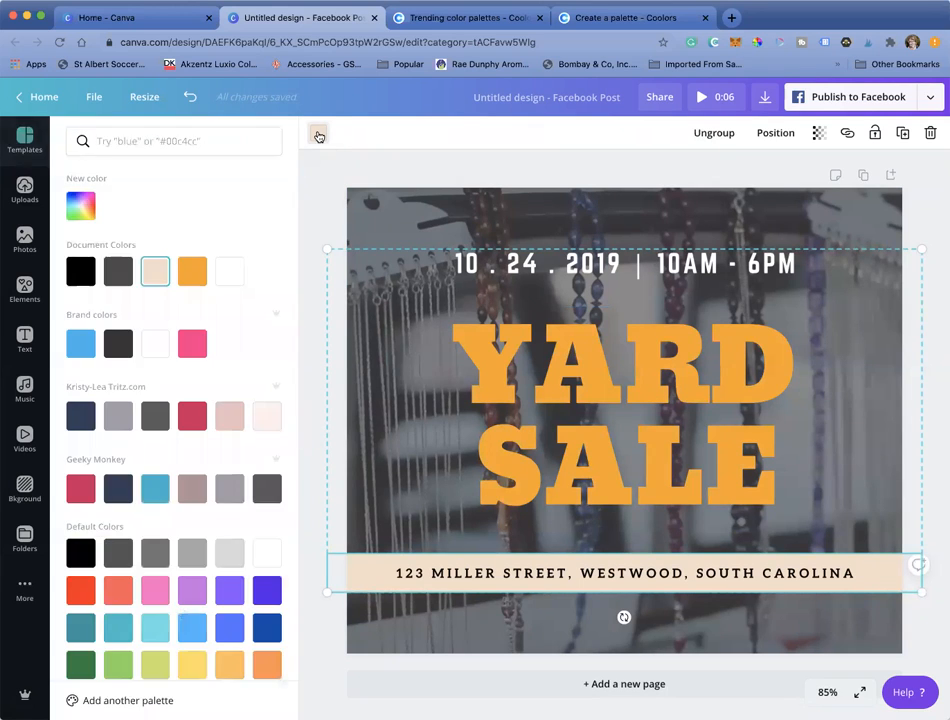
click(626, 18)
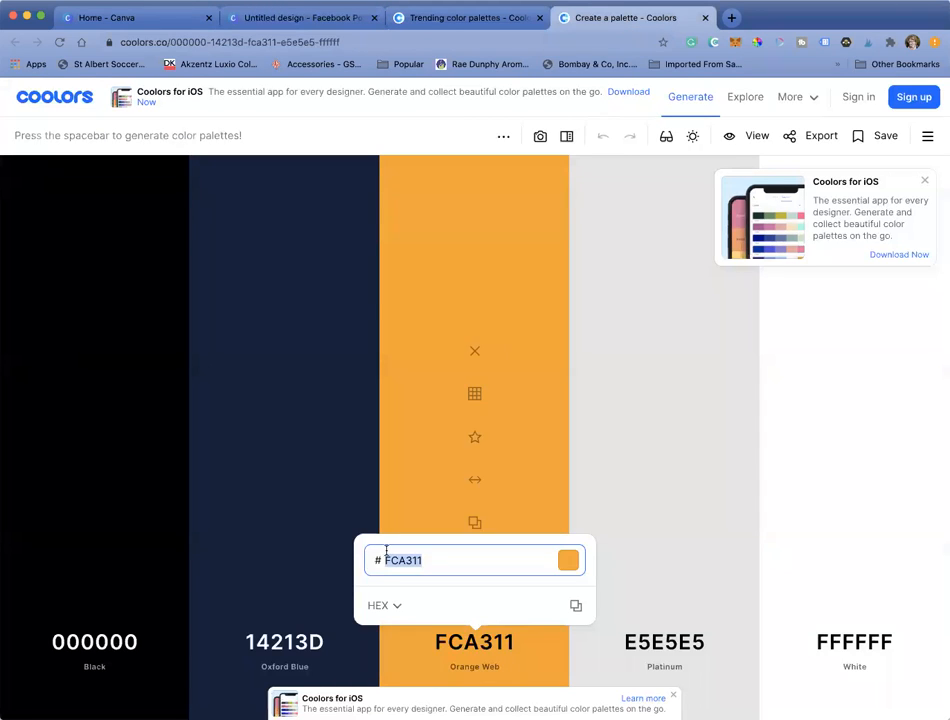
click(285, 642)
key(super+c)
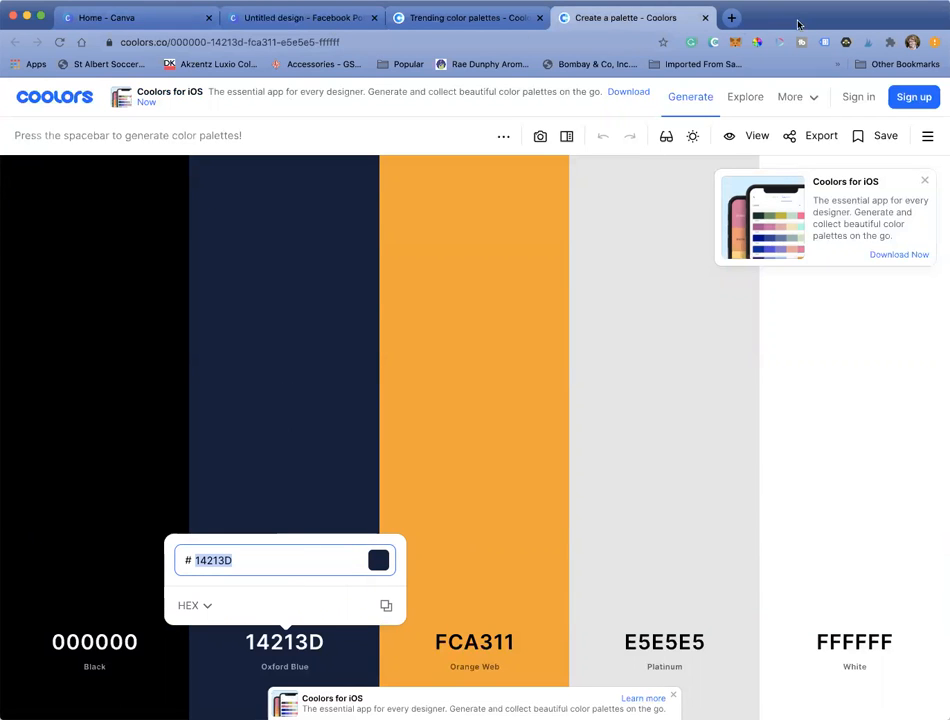
click(258, 17)
click(129, 146)
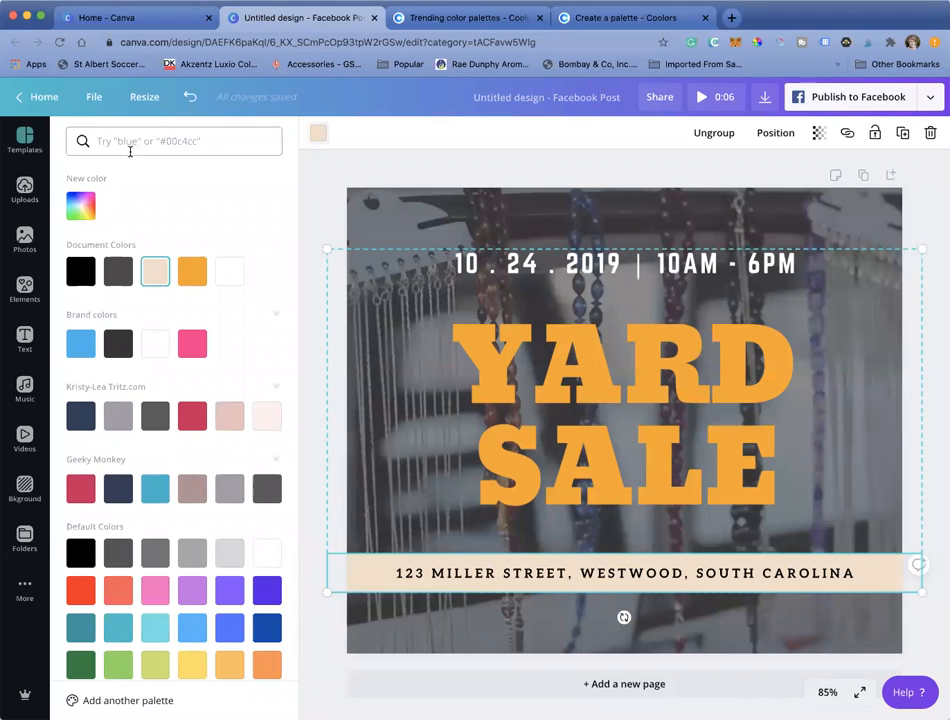
key(super+v)
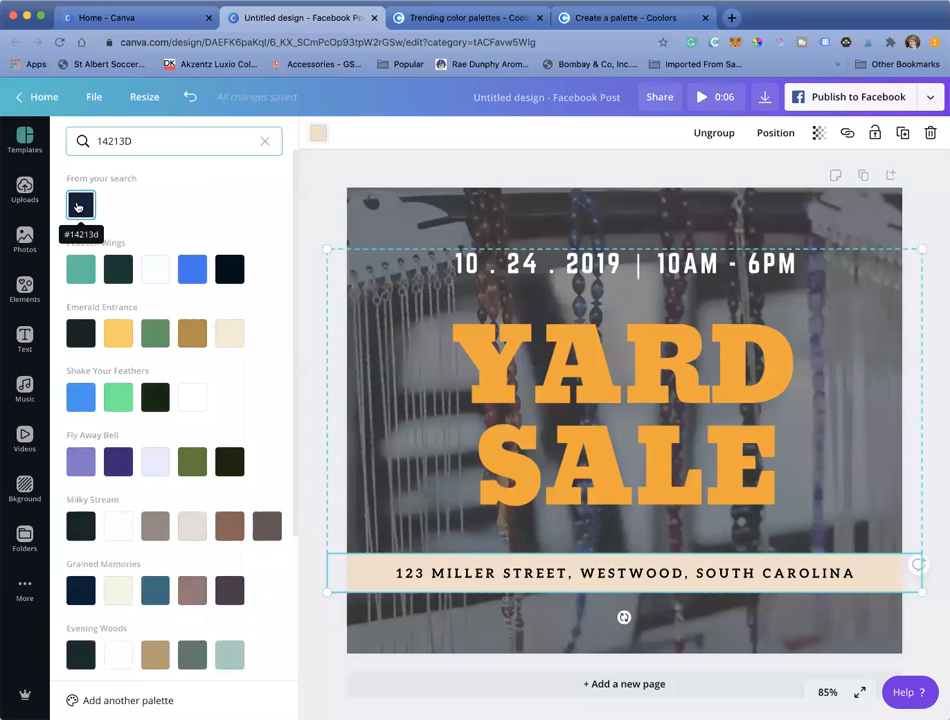
click(79, 205)
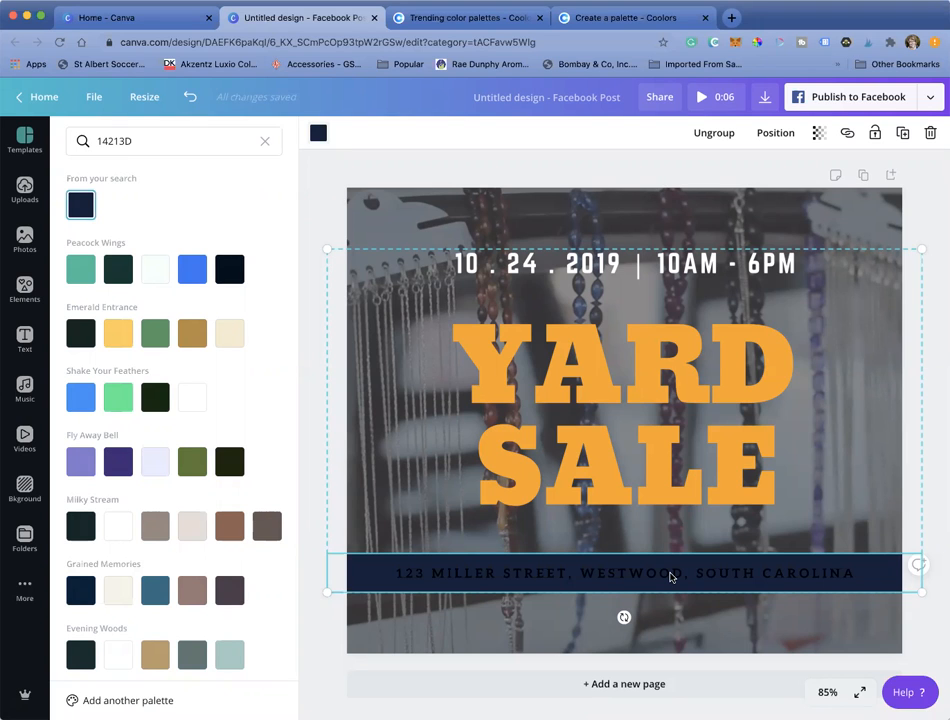
- Change the address line's text color to white from the document colors
click(670, 577)
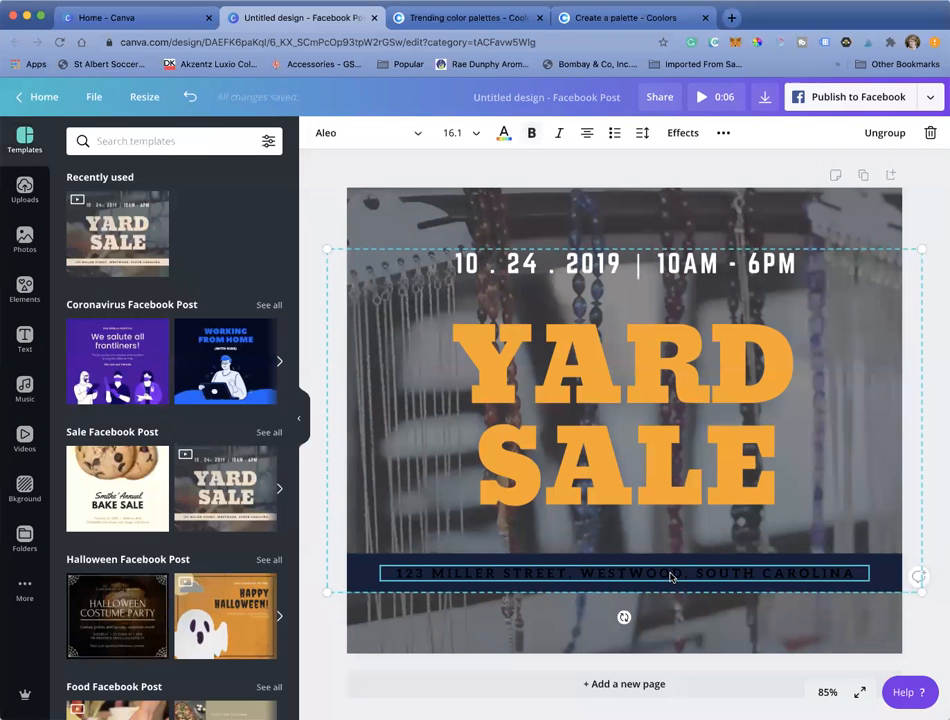
click(504, 133)
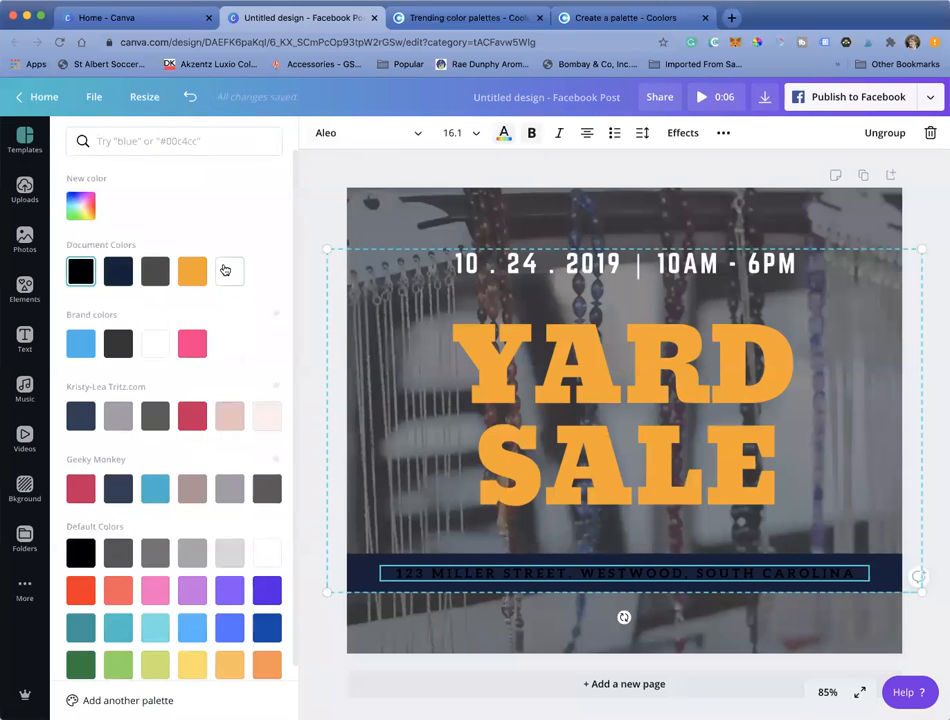
click(228, 270)
click(929, 203)
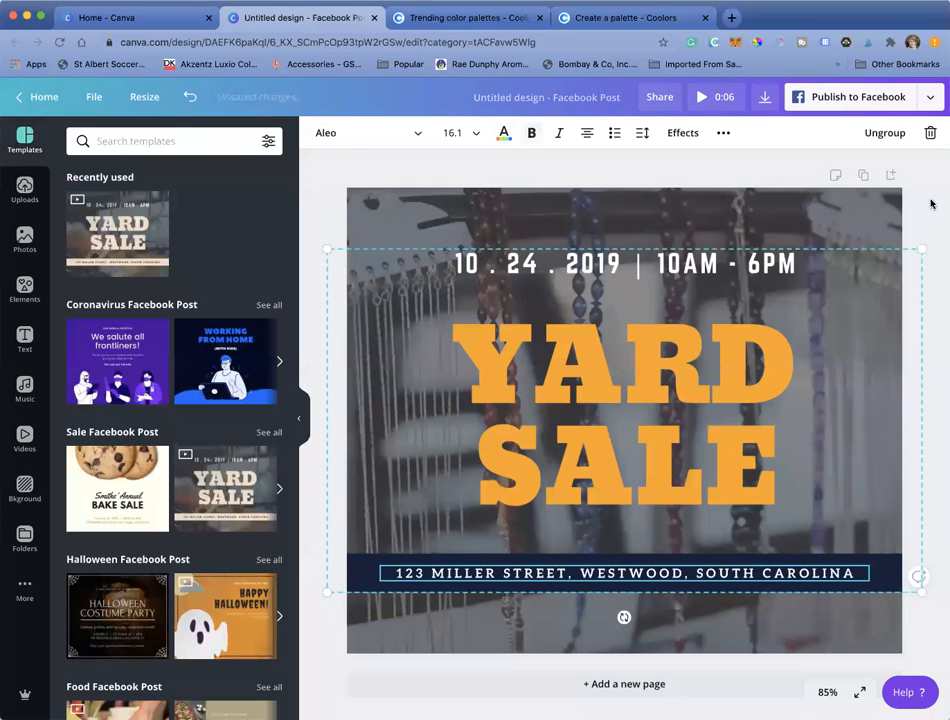